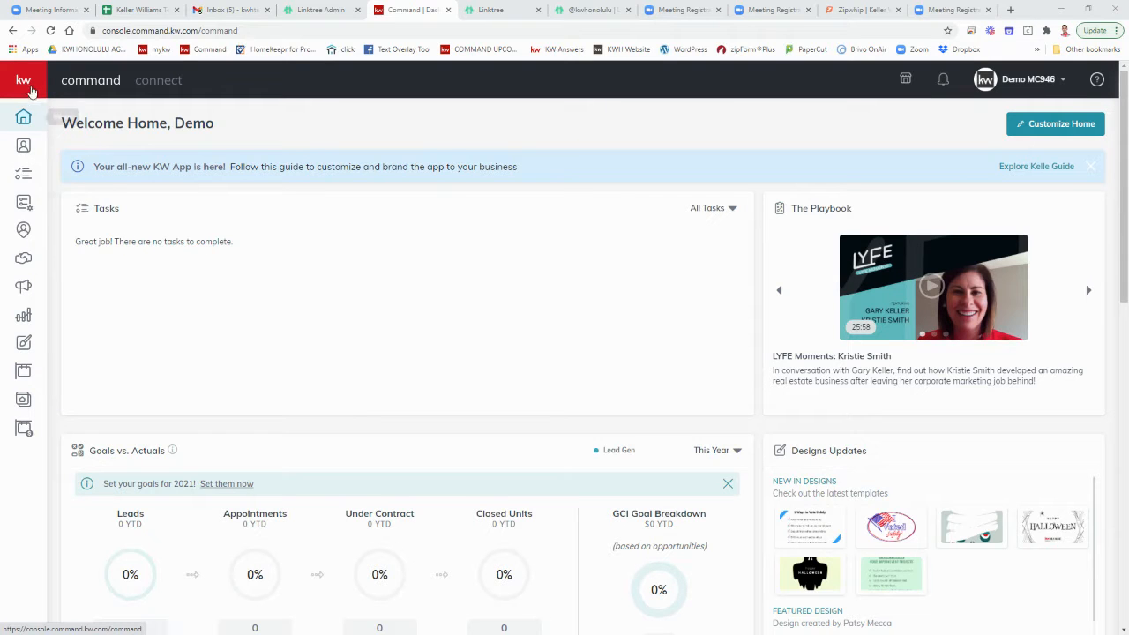
# Open the Contacts list in Command.
pyautogui.click(27, 89)
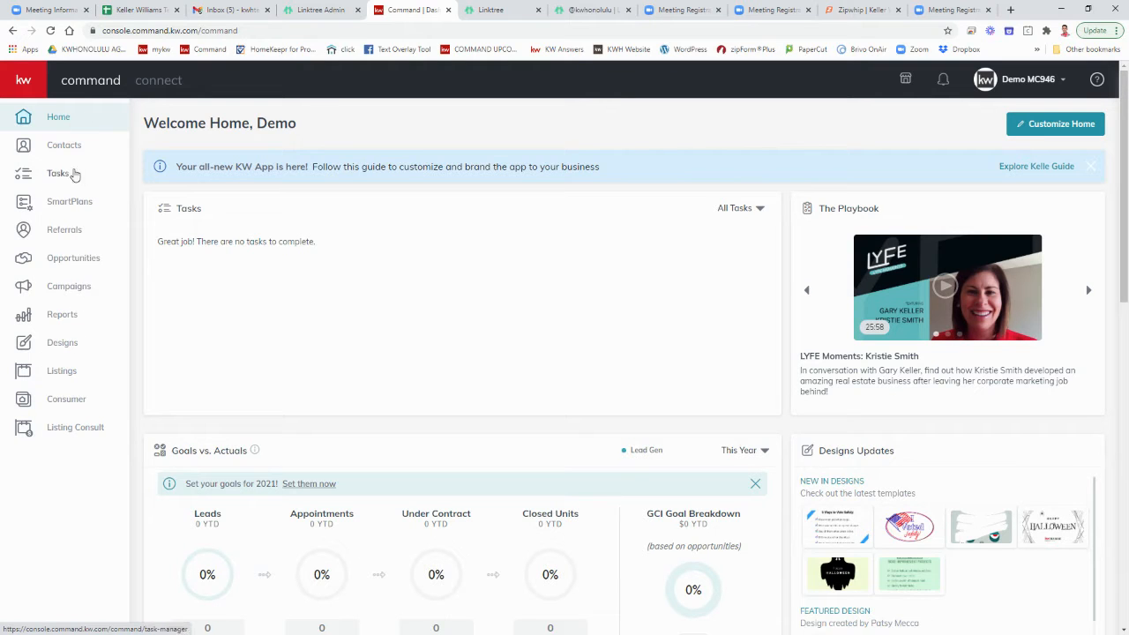
pyautogui.click(64, 145)
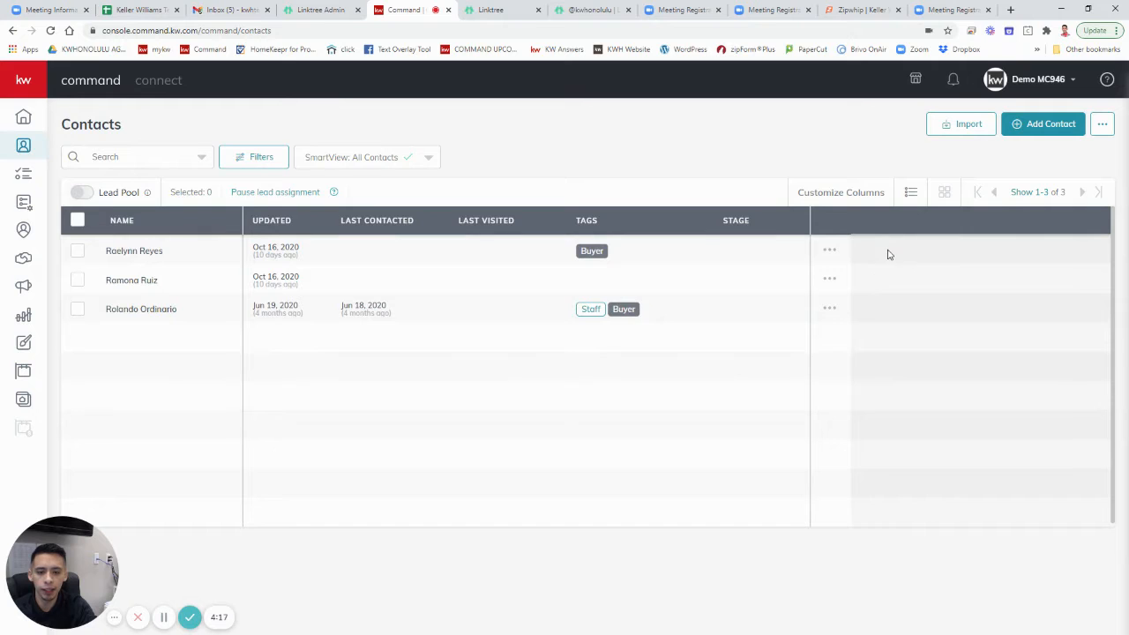
# Open a new contact form, search its tags for "buyer", and close the form without creating a contact.
pyautogui.click(1044, 130)
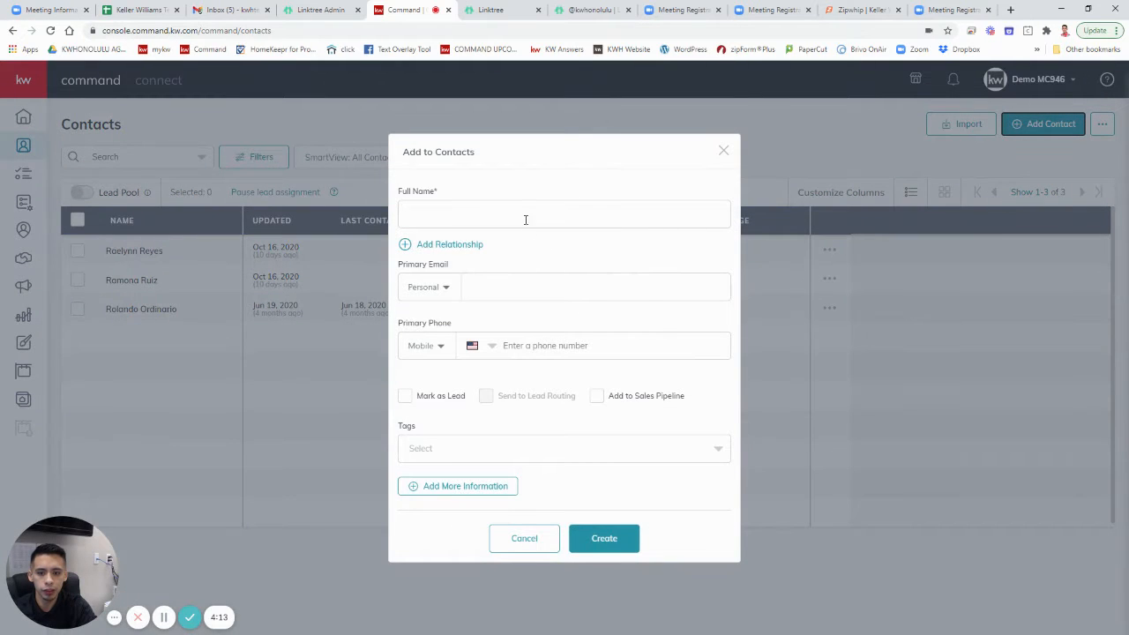
pyautogui.click(463, 450)
pyautogui.write('buy')
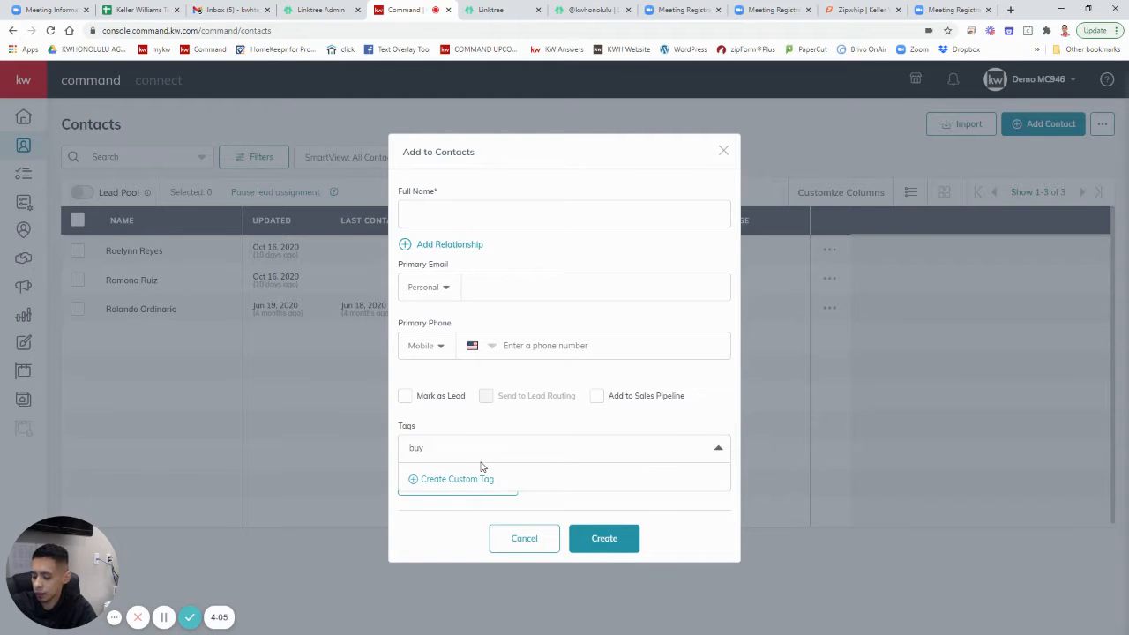
pyautogui.write('er')
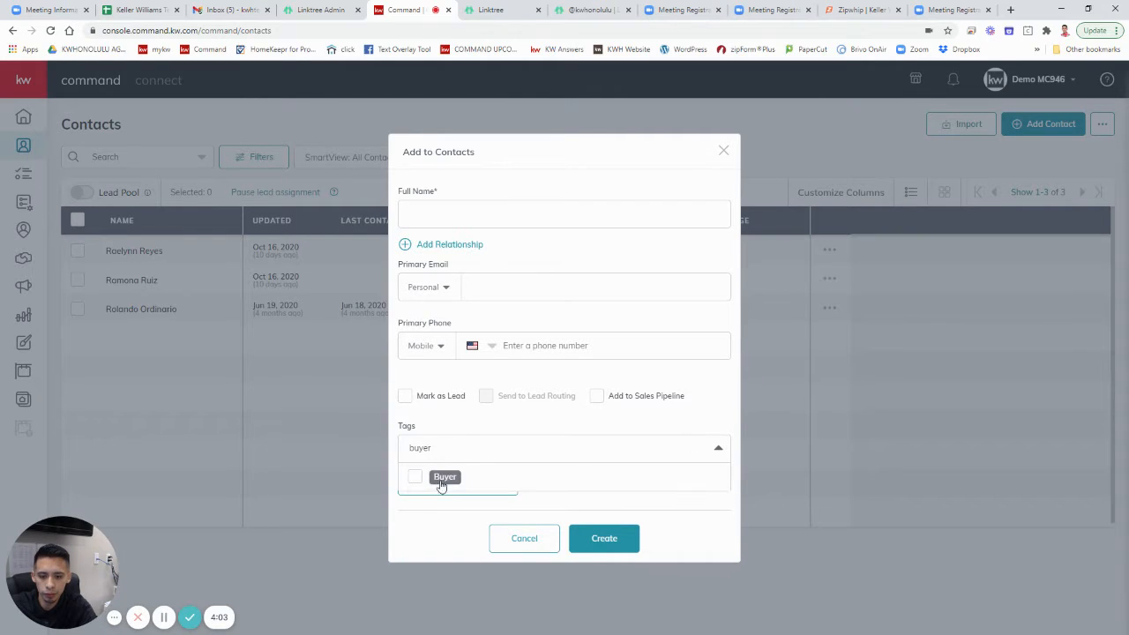
pyautogui.press('BackSpace')
pyautogui.press('BackSpace')
pyautogui.press('BackSpace')
pyautogui.press('BackSpace')
pyautogui.press('BackSpace')
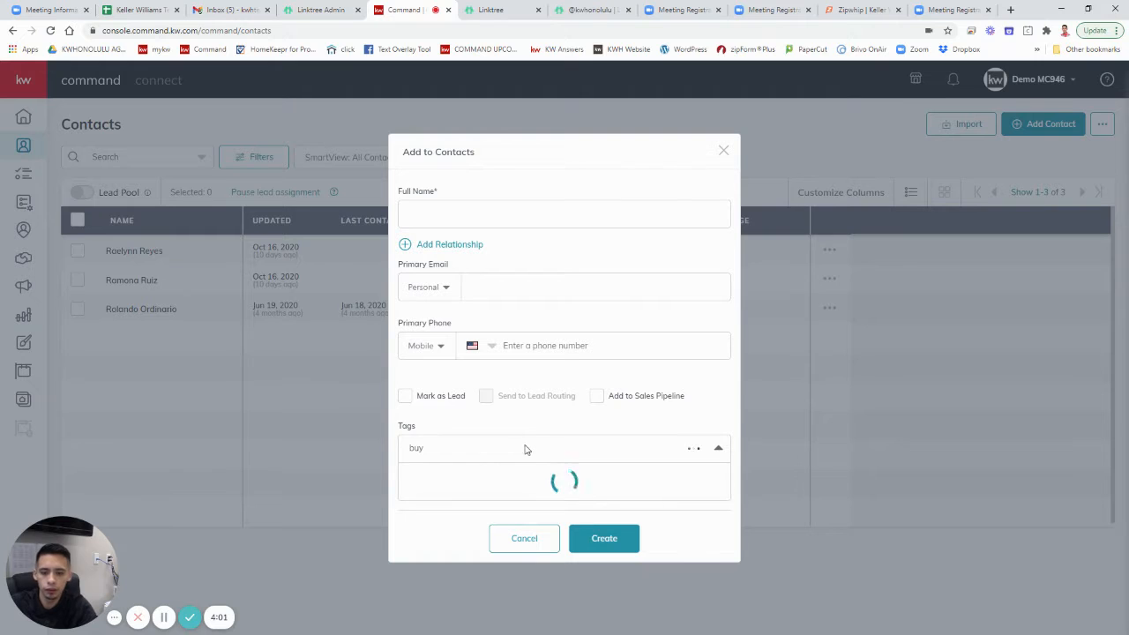
pyautogui.click(723, 154)
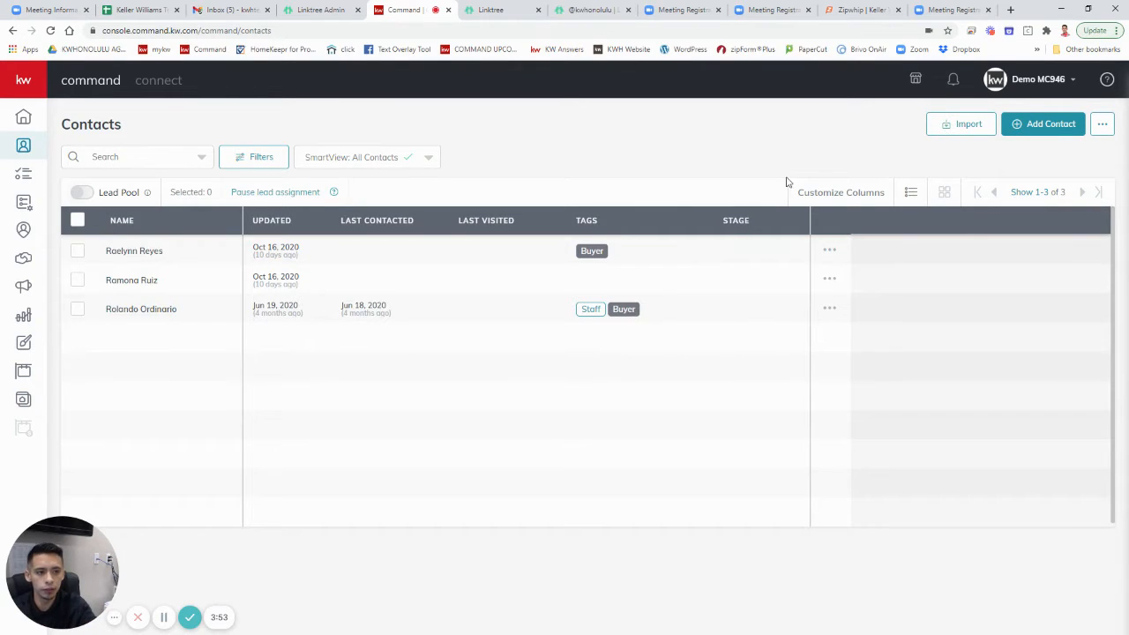
# Download the pre-made contacts import CSV to the Desktop as kwc_contacts_import_template and close the Import Contacts dialog.
pyautogui.click(968, 125)
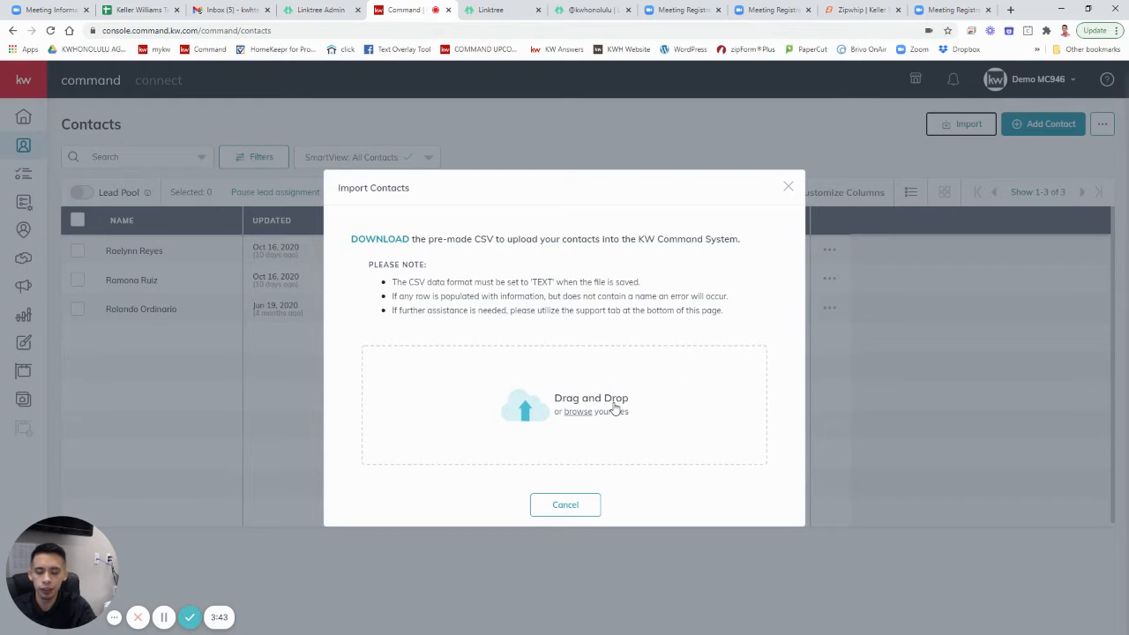
pyautogui.click(385, 244)
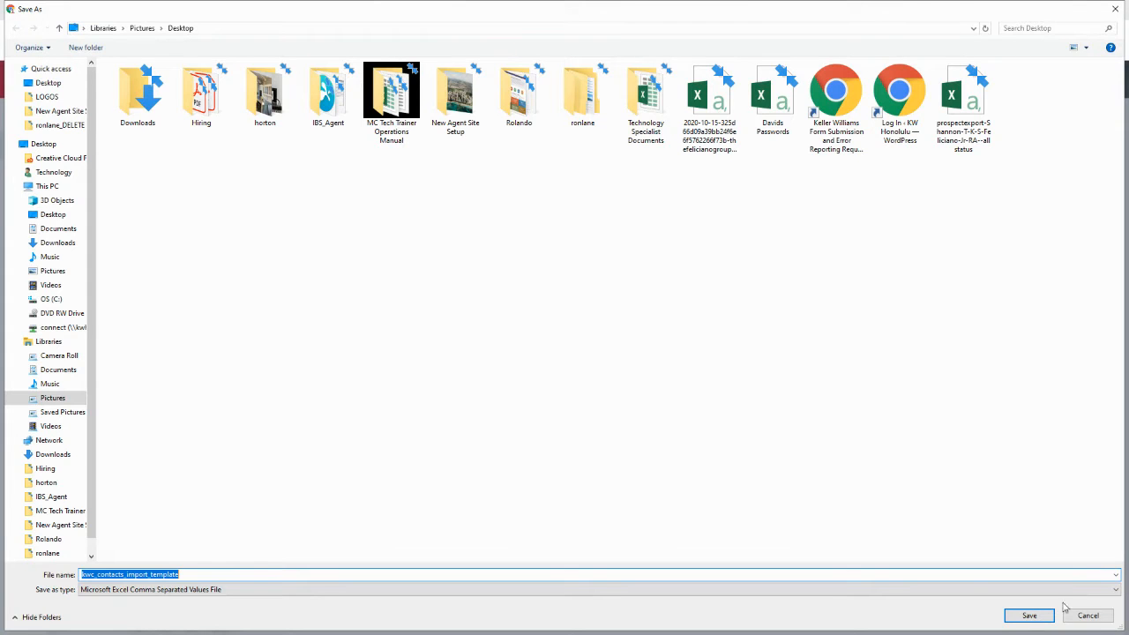
pyautogui.click(1034, 616)
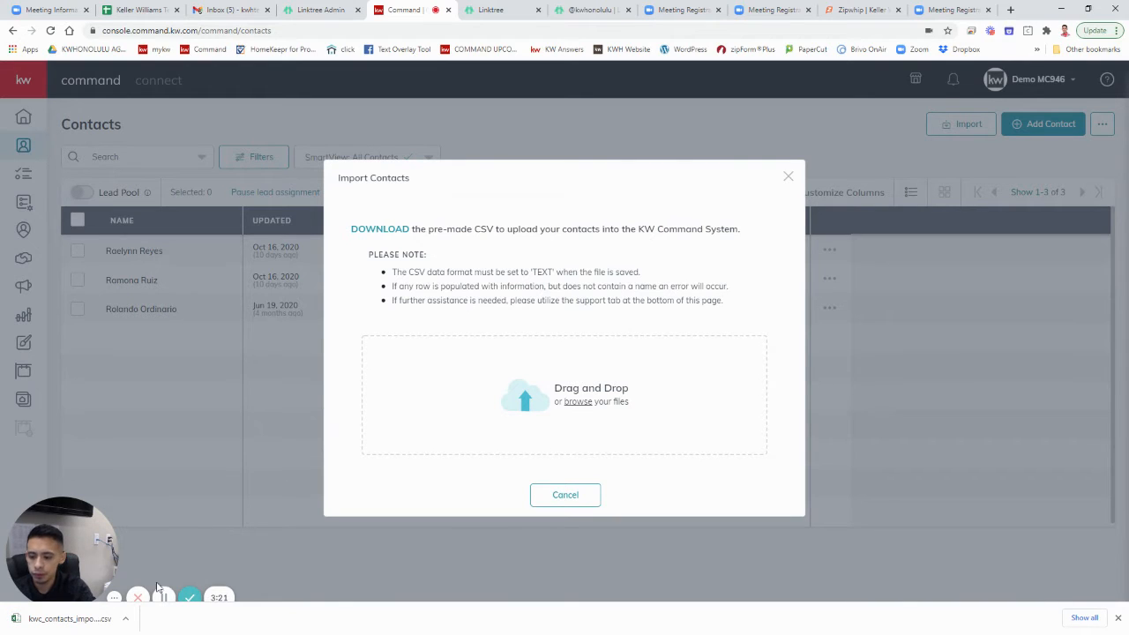
pyautogui.click(122, 612)
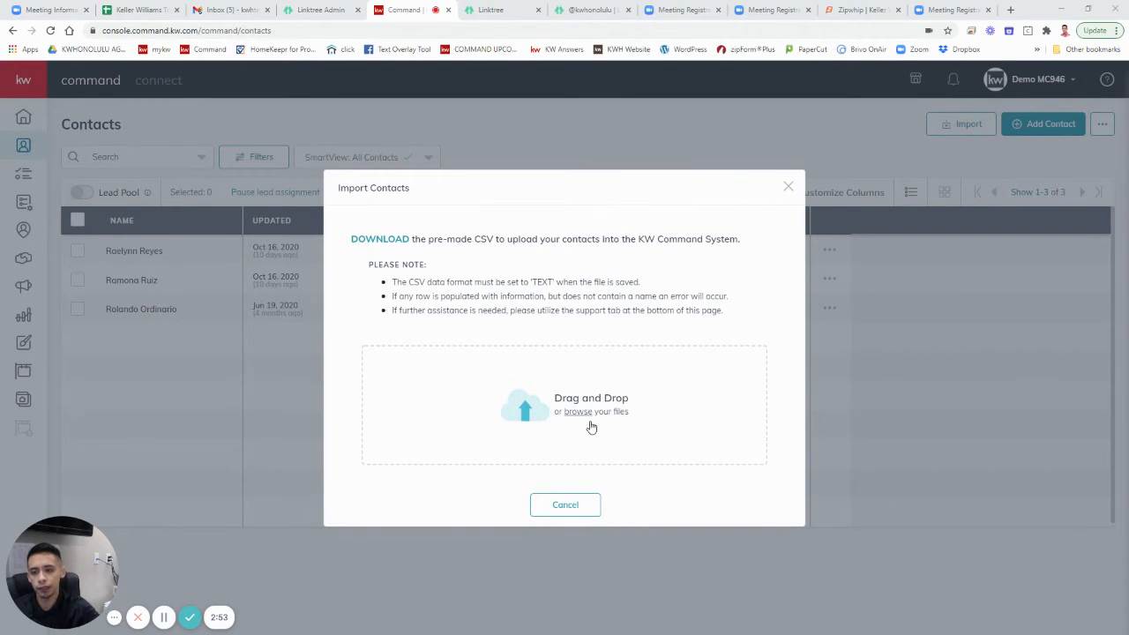
pyautogui.click(789, 190)
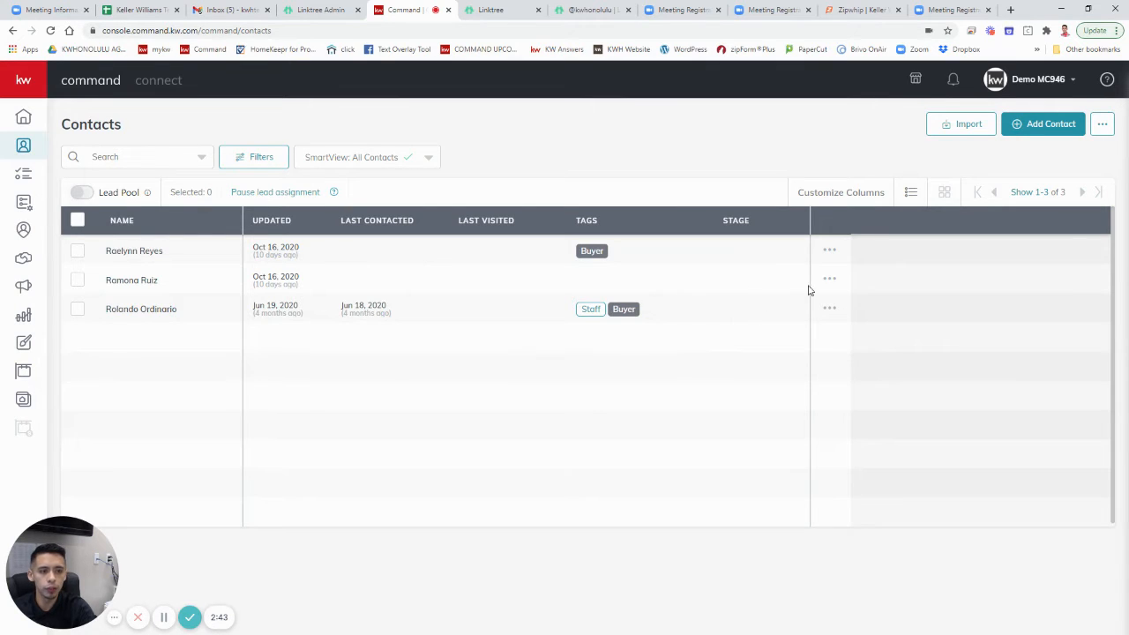
# Open the account settings and browse the application integrations down to the Productivity section.
pyautogui.click(1033, 83)
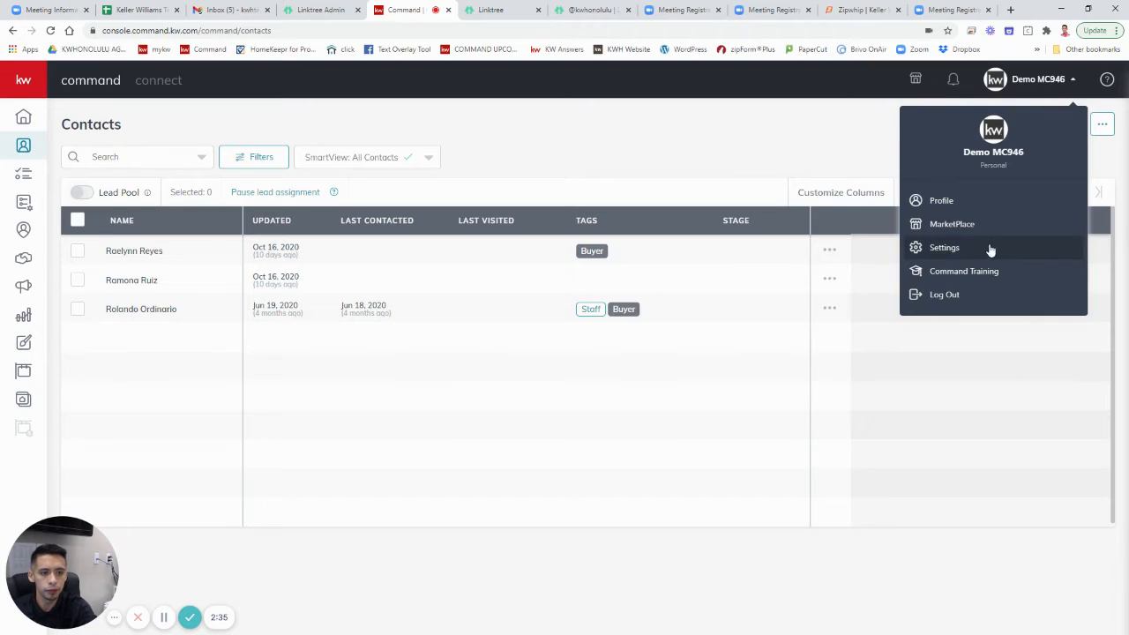
pyautogui.click(945, 250)
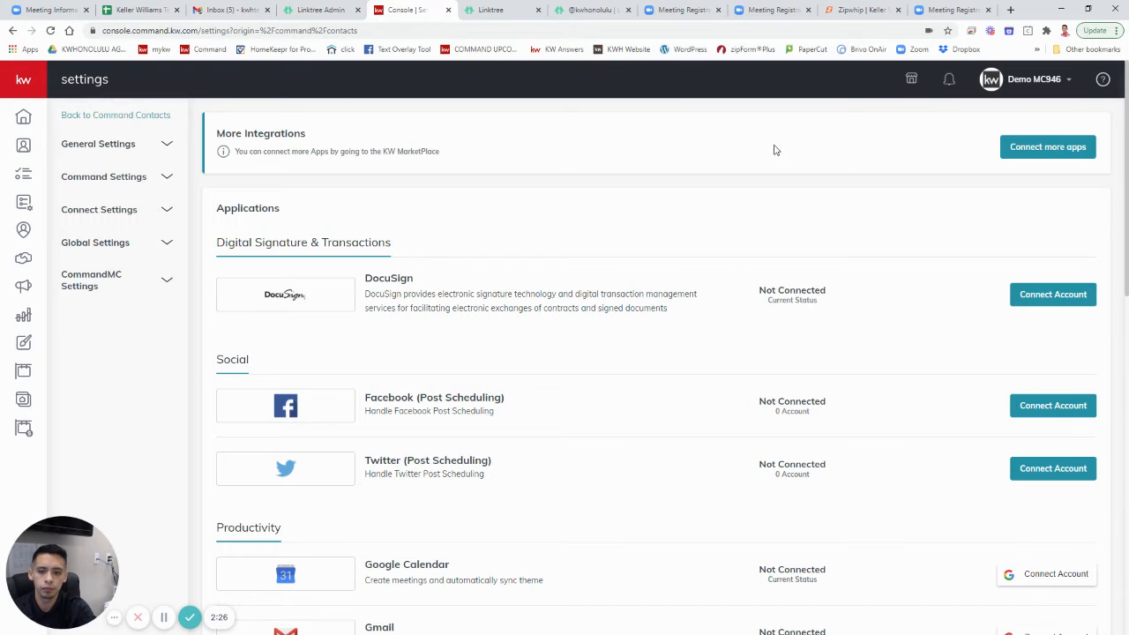
pyautogui.scroll(-1, 718, 172)
pyautogui.scroll(-1, 724, 203)
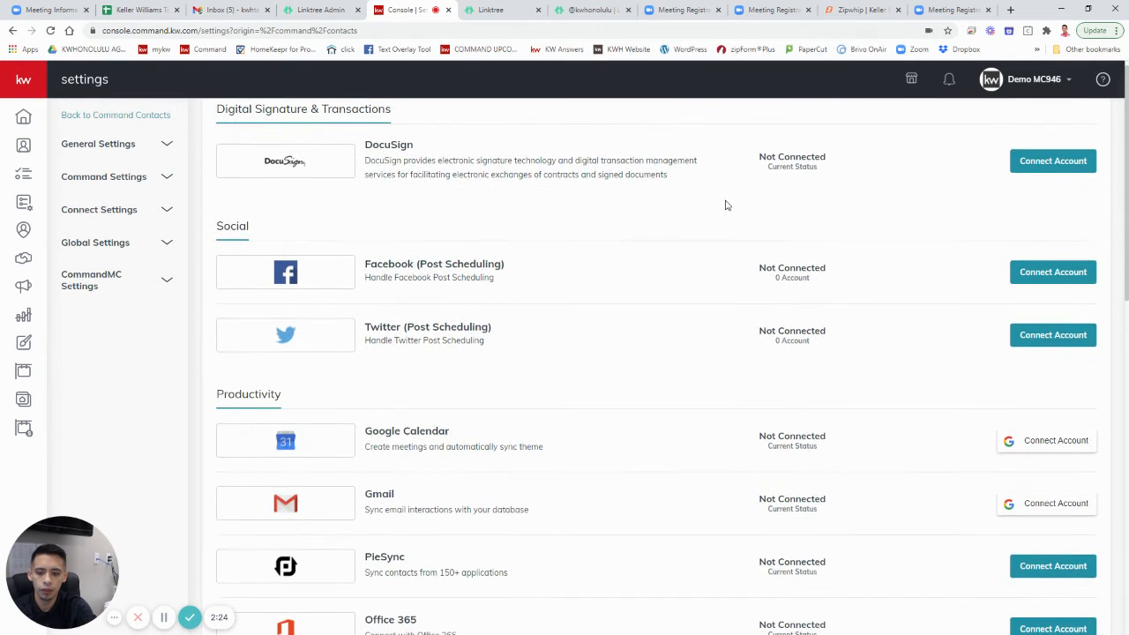
pyautogui.doubleClick(728, 208)
pyautogui.scroll(-2, 727, 231)
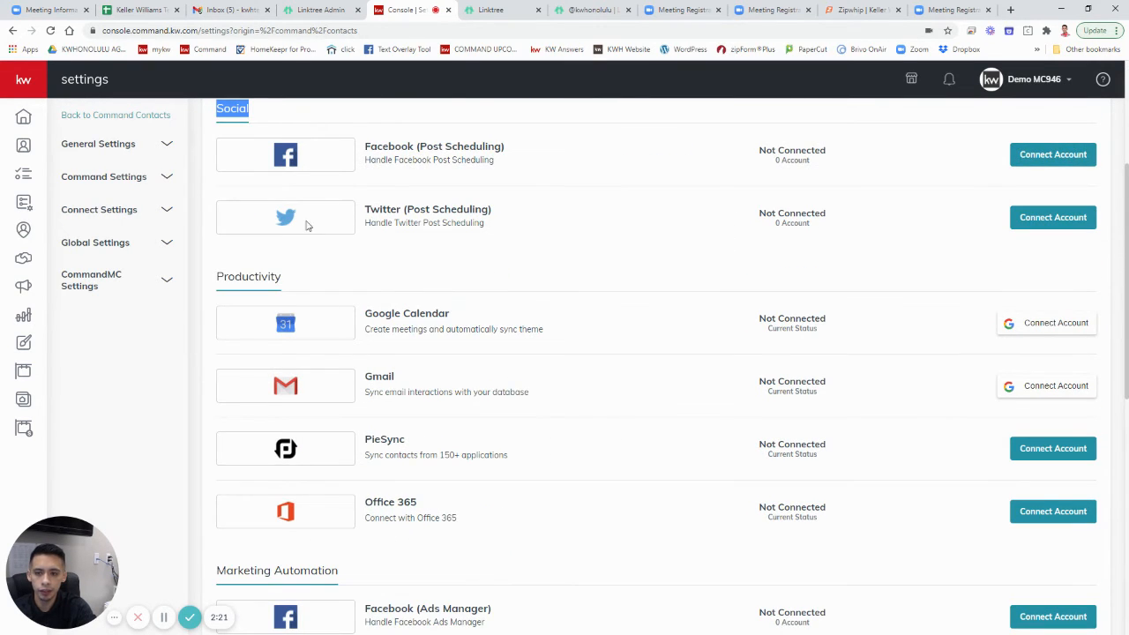
pyautogui.scroll(3, 535, 256)
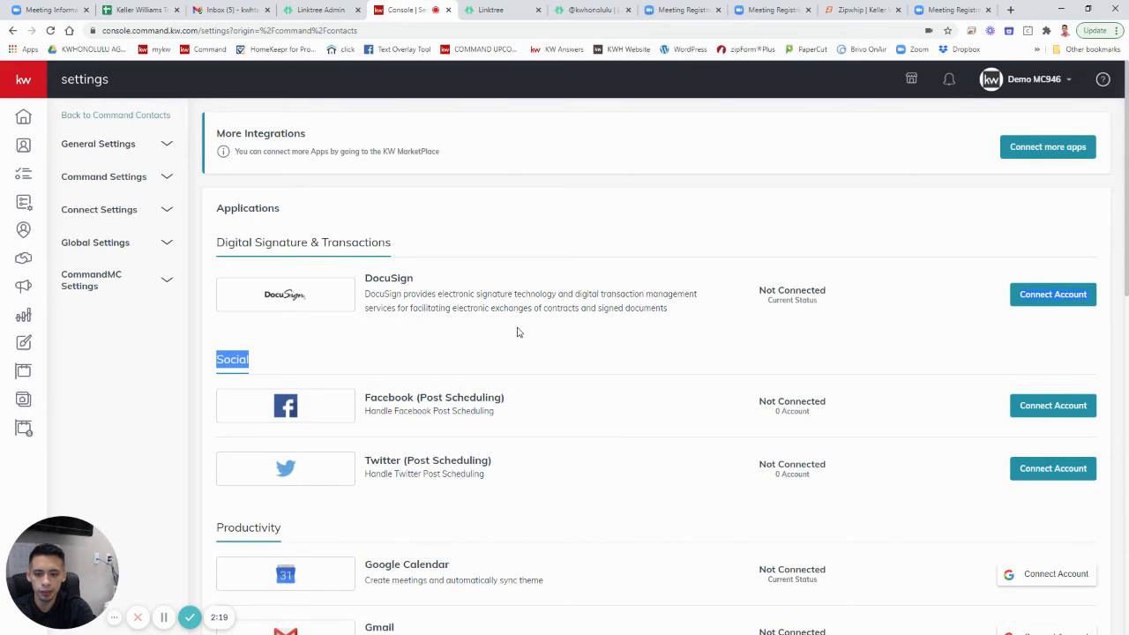
pyautogui.scroll(-3, 514, 335)
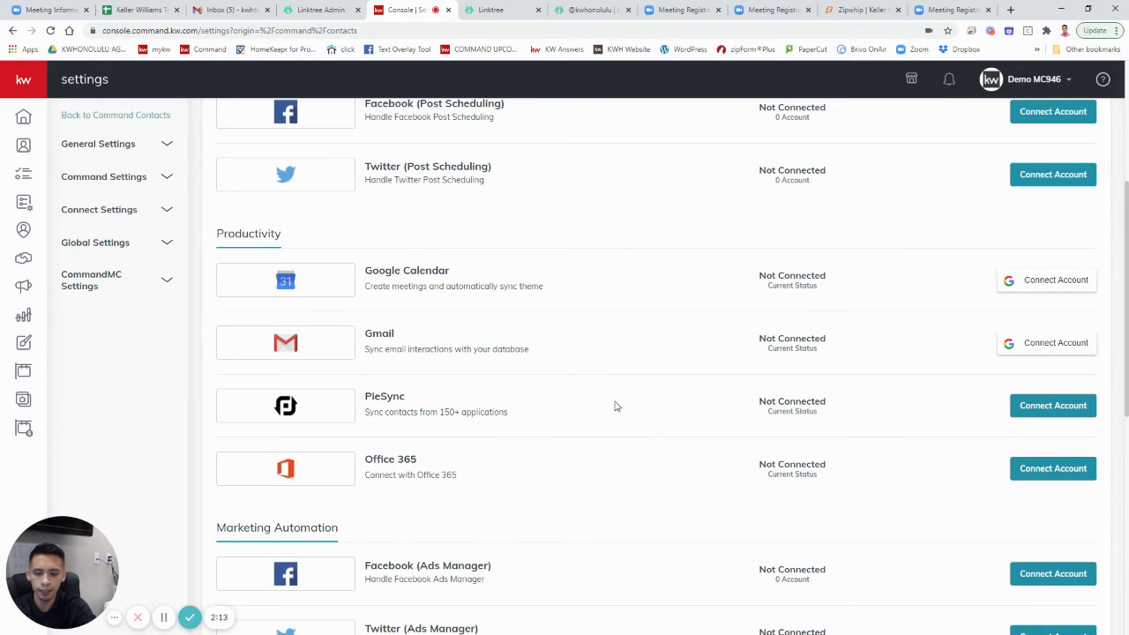
# Start the PieSync account connection and accept its Terms & Conditions.
pyautogui.click(1054, 407)
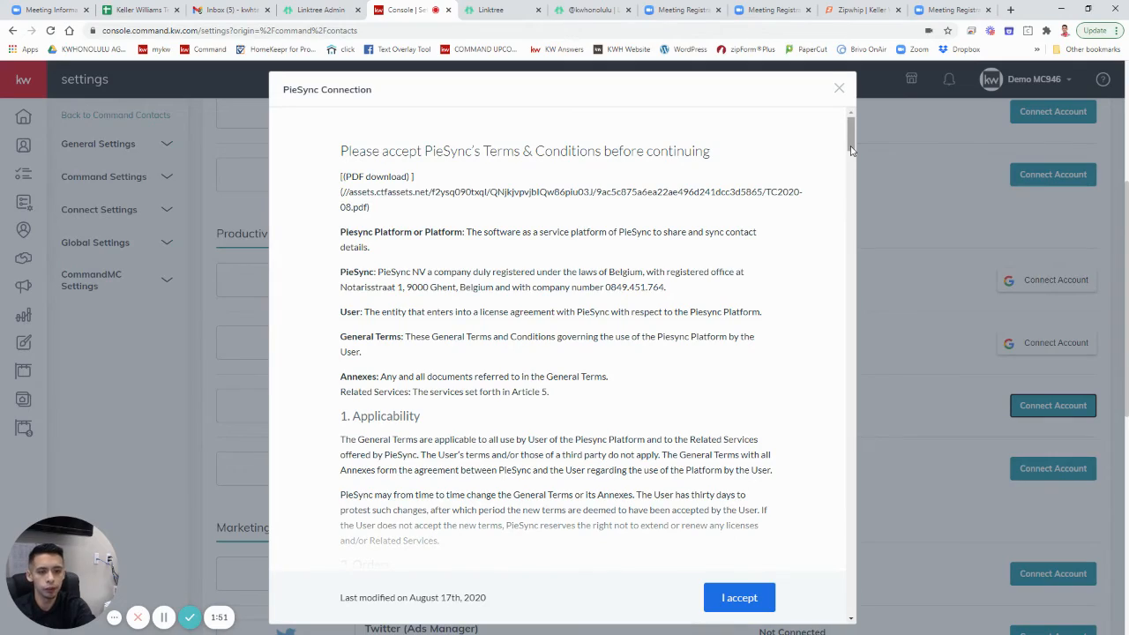
pyautogui.moveTo(851, 146); pyautogui.dragTo(816, 562)
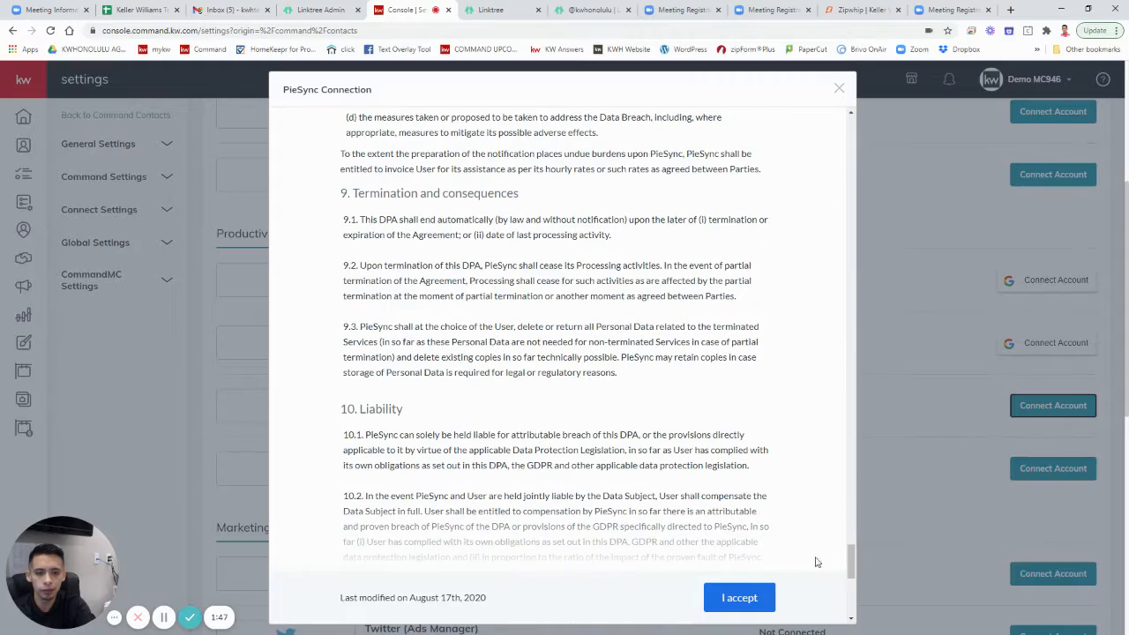
pyautogui.click(742, 607)
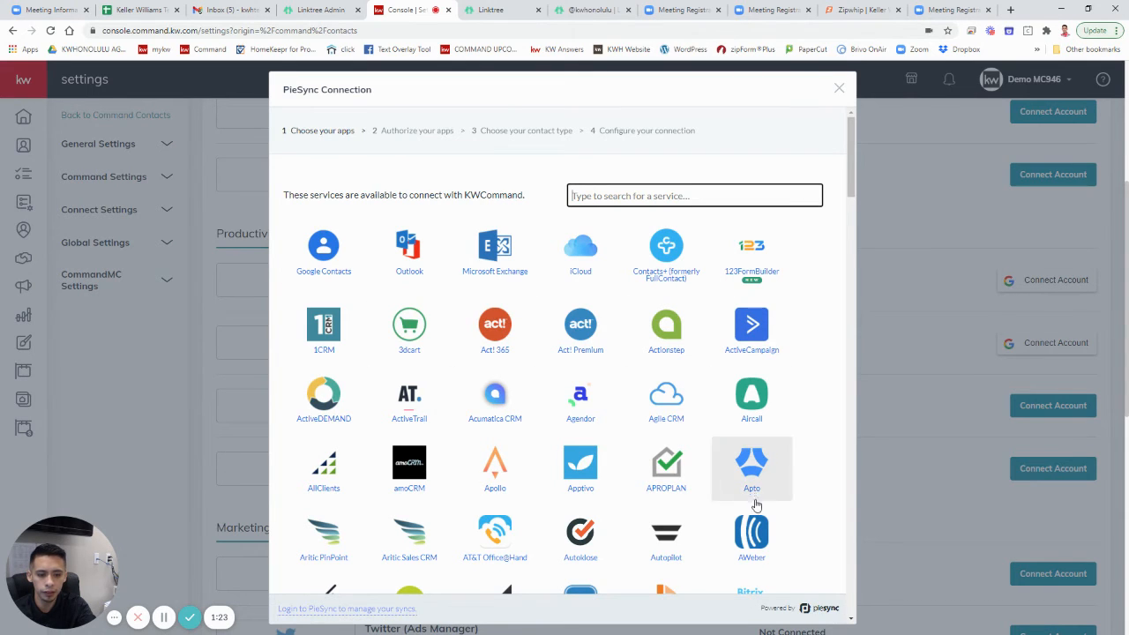
# Choose Google Contacts as the service to connect with KWCommand, authorize its access, and review the connection rules.
pyautogui.click(325, 262)
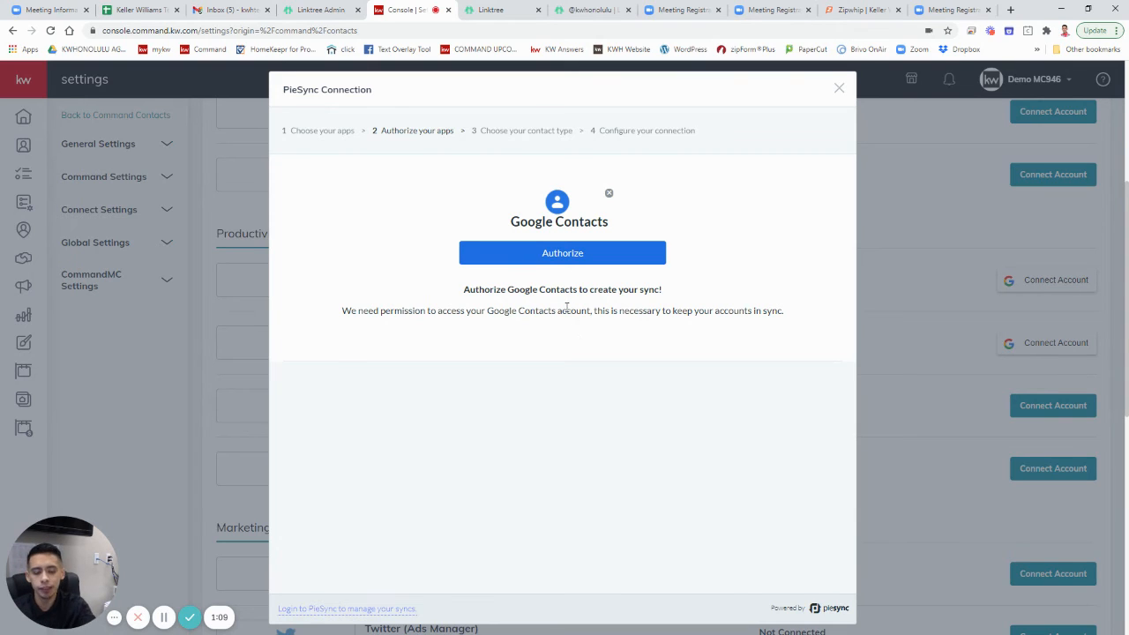
pyautogui.click(582, 256)
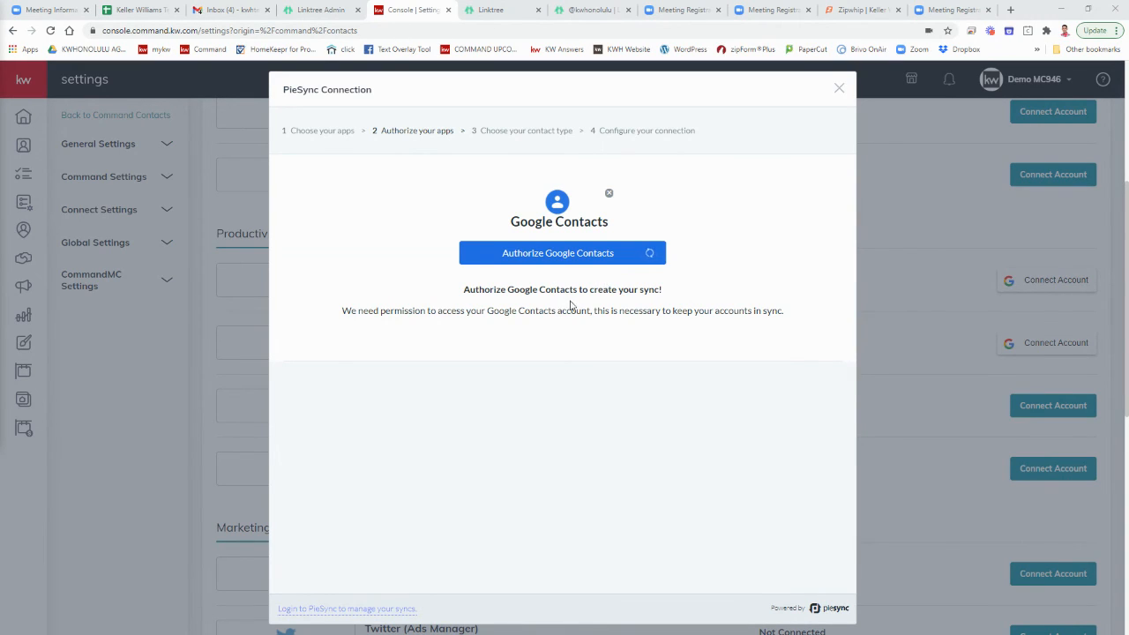
pyautogui.scroll(-1, 602, 323)
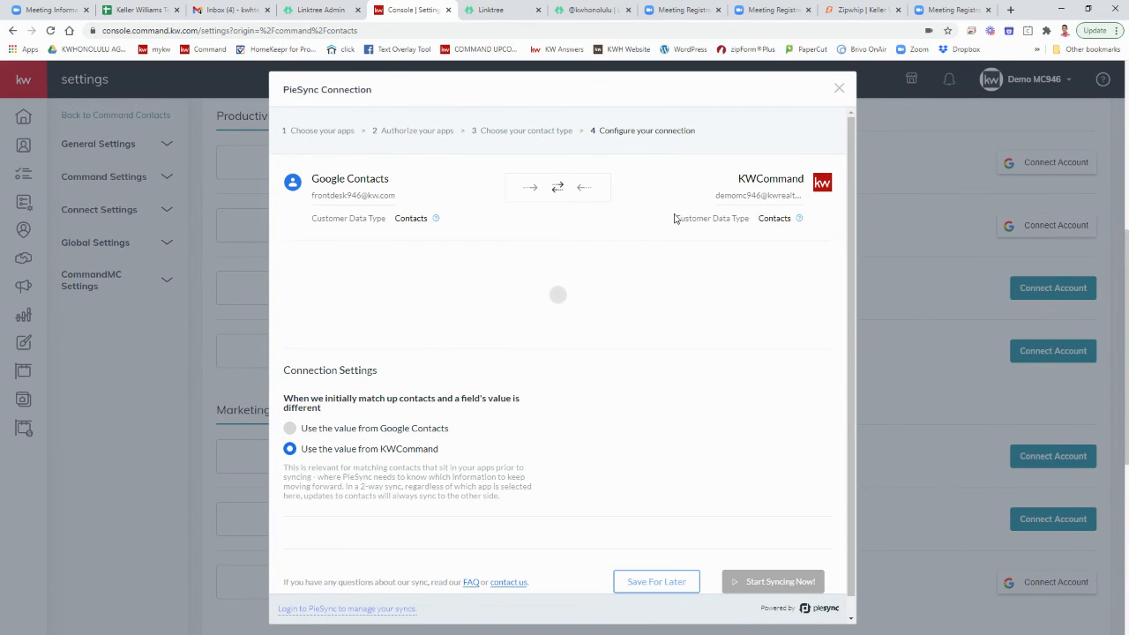
pyautogui.scroll(-2, 850, 207)
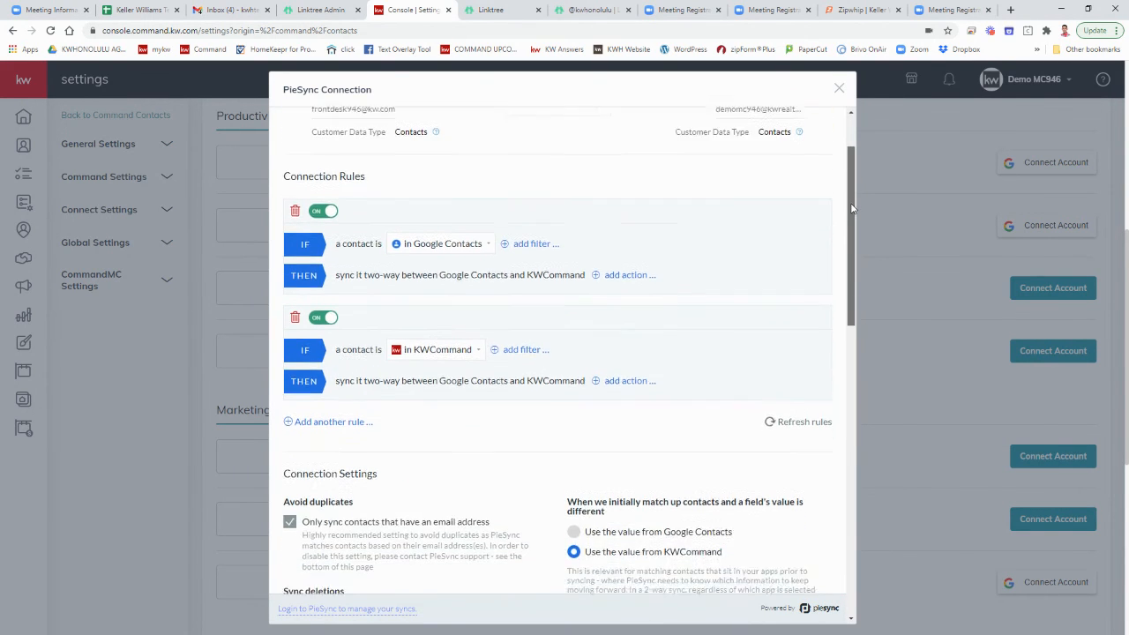